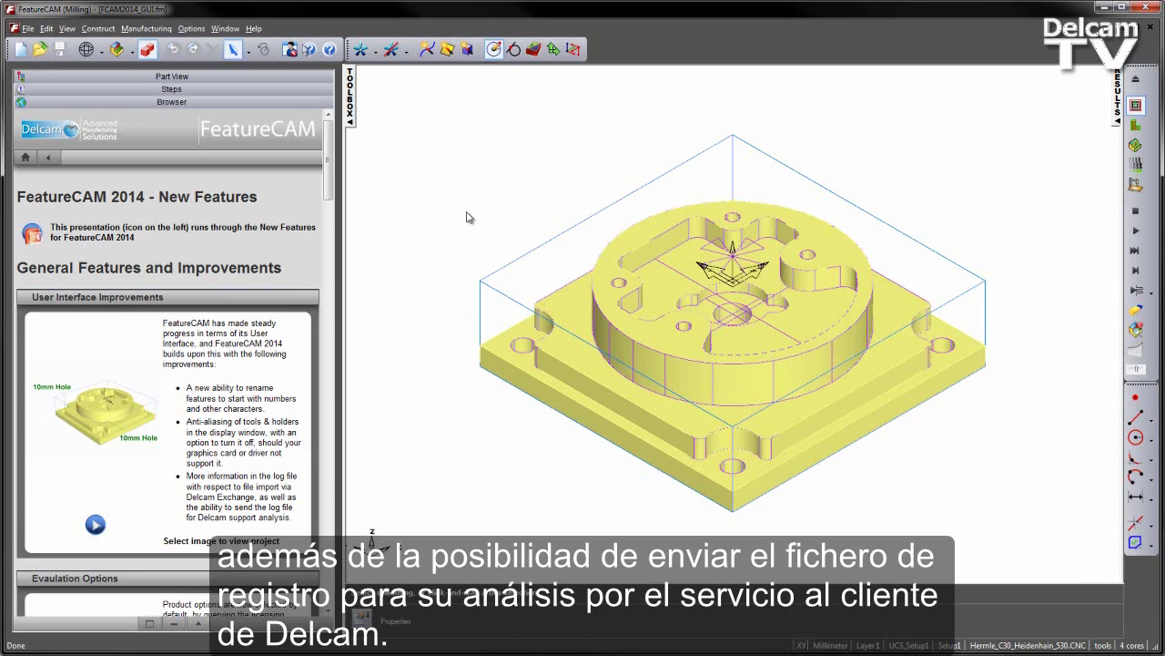
Step: Show the feature tree, tilt the part to a near-top view, and confirm hole3 is a 10 mm through hole
left_click(285, 79)
middle_click_drag(961, 320, 583, 273)
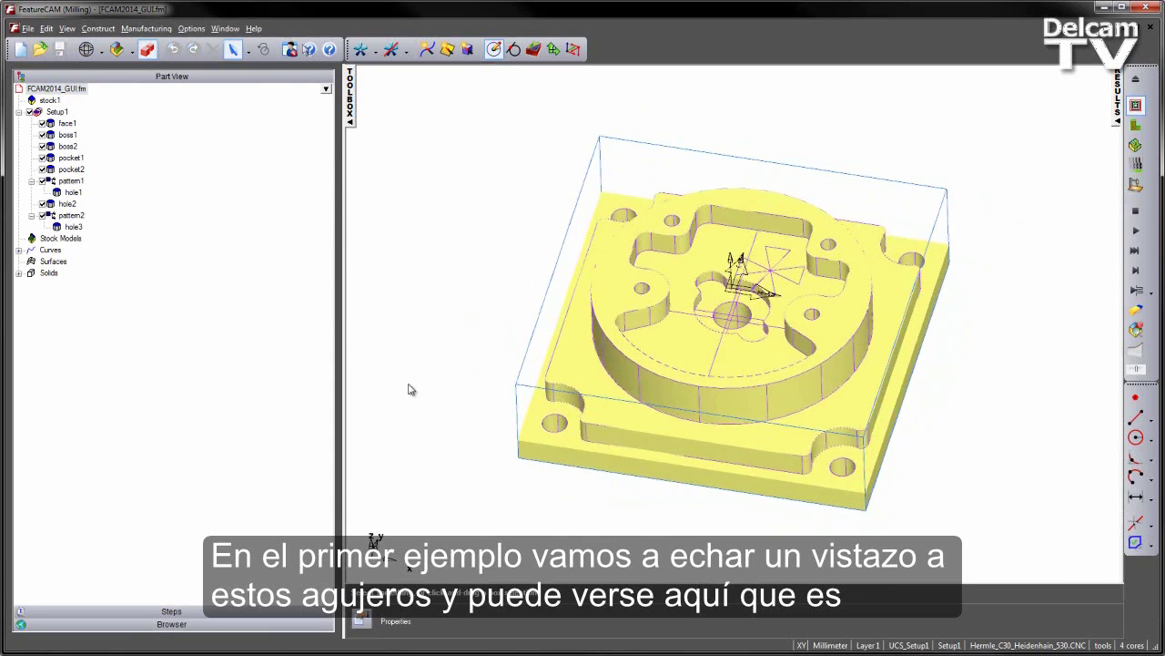
double_click(74, 228)
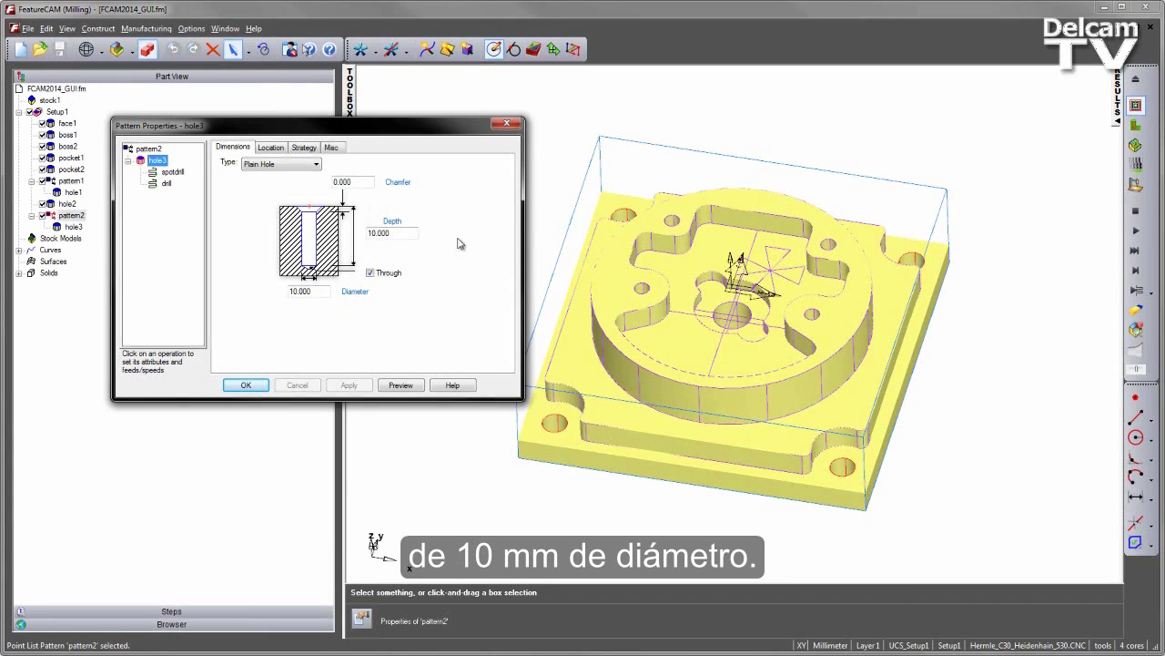
left_click(514, 125)
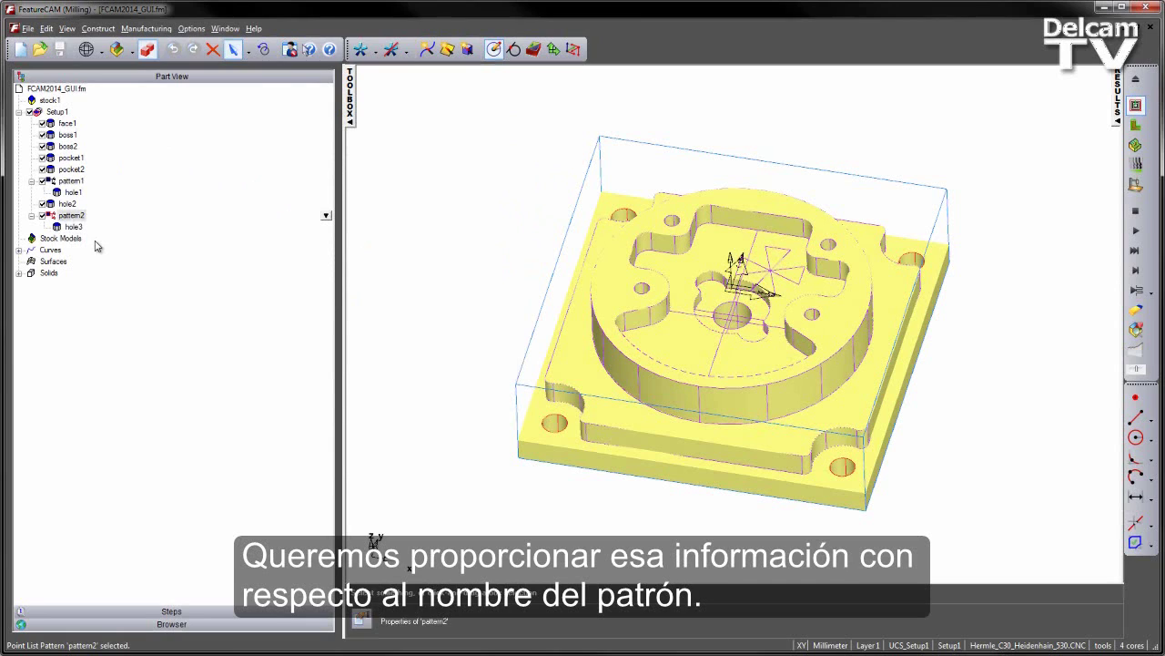
Step: Rename pattern2 to '10mm hole pattern' in the feature tree
right_click(73, 219)
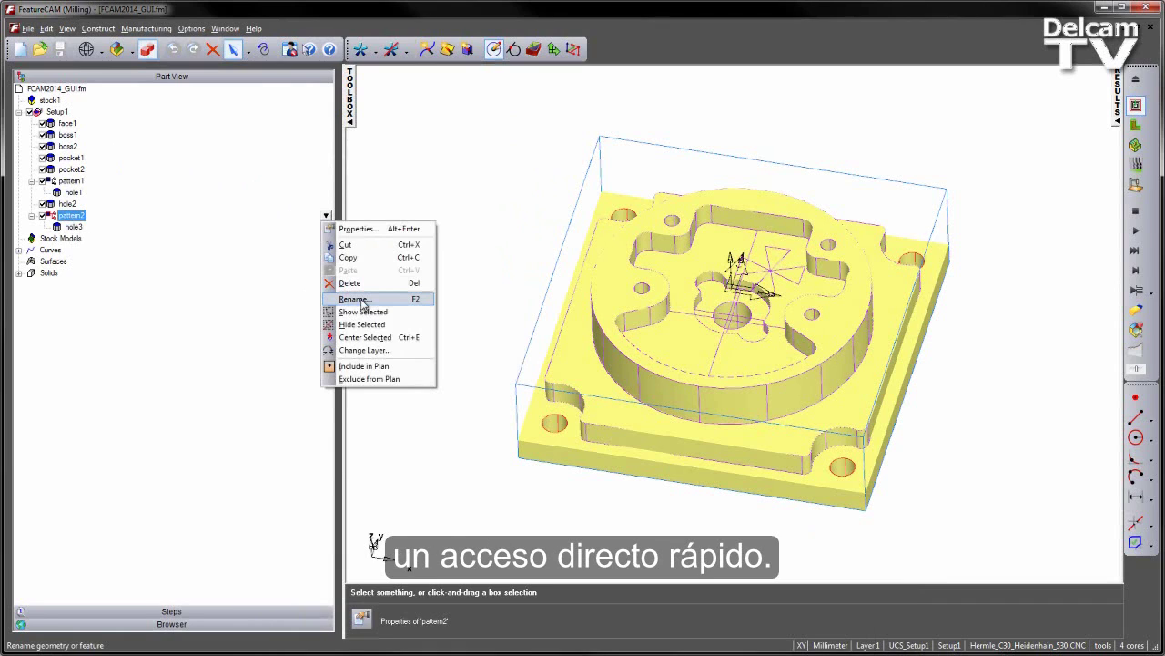
left_click(362, 300)
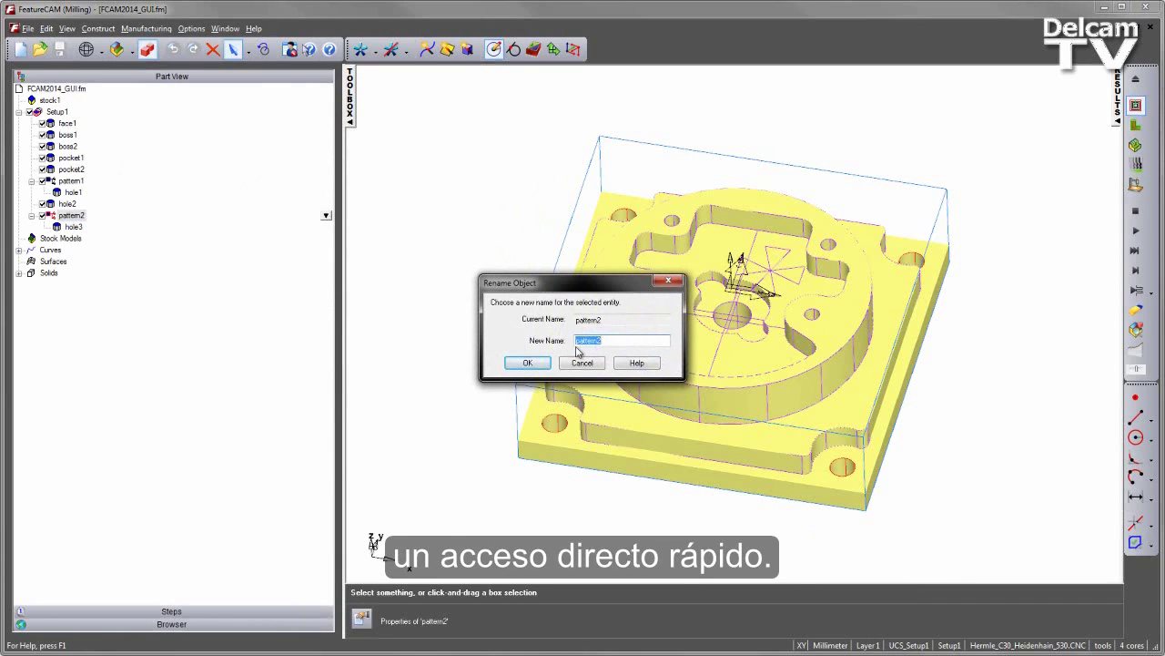
left_click(652, 346)
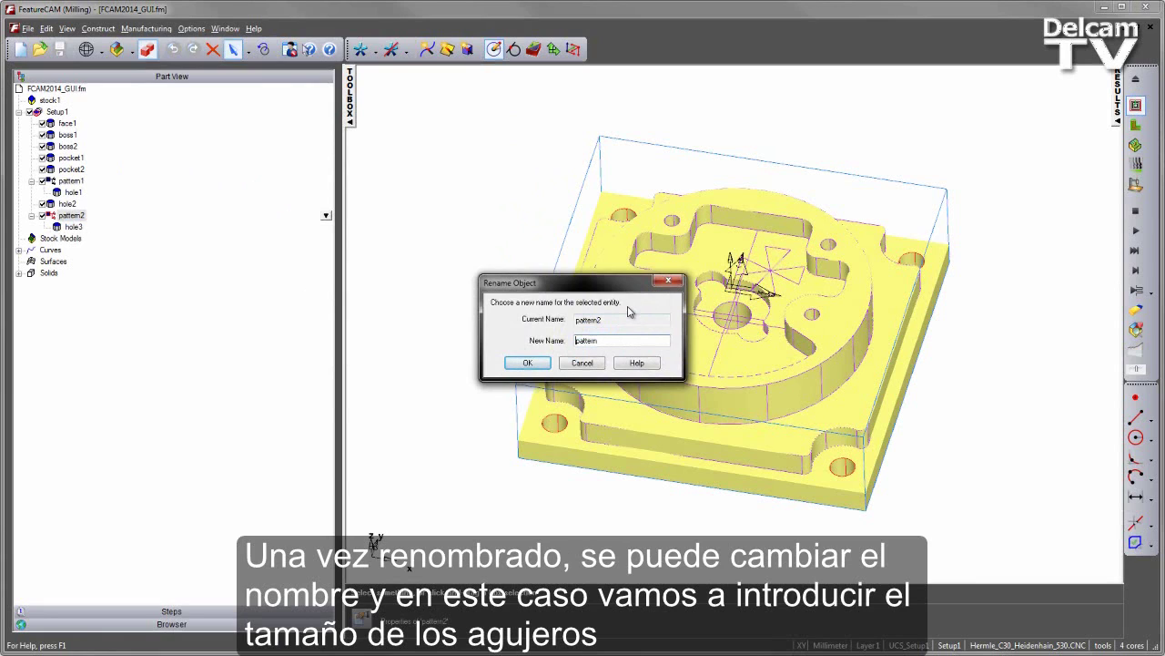
type("10mm")
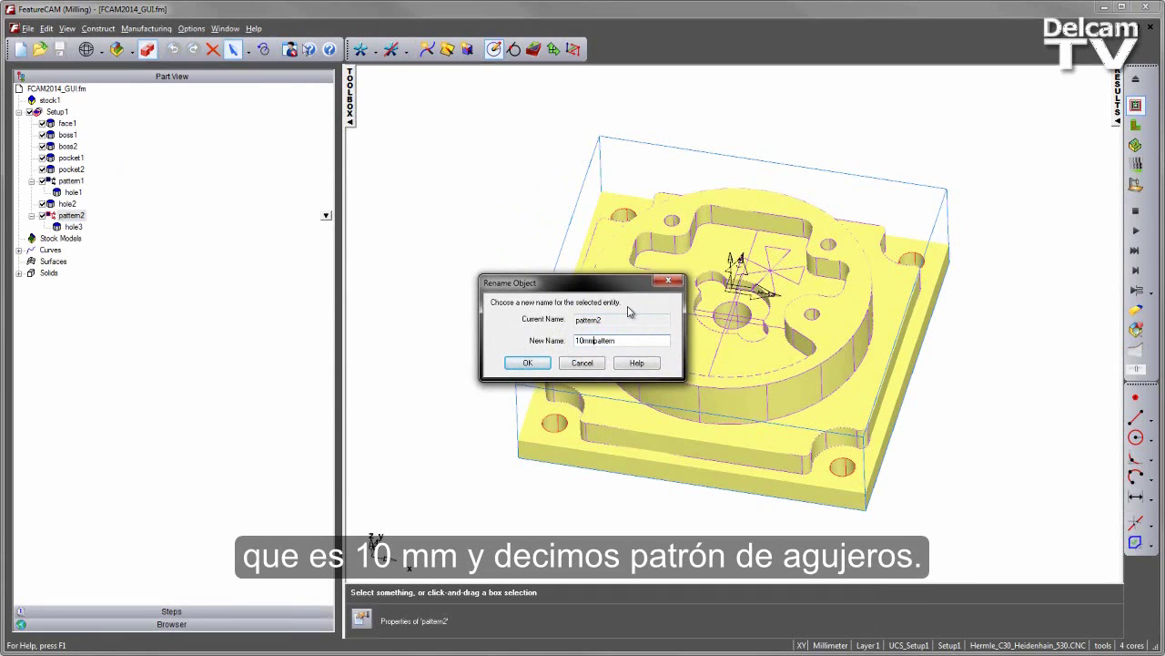
type(" hole")
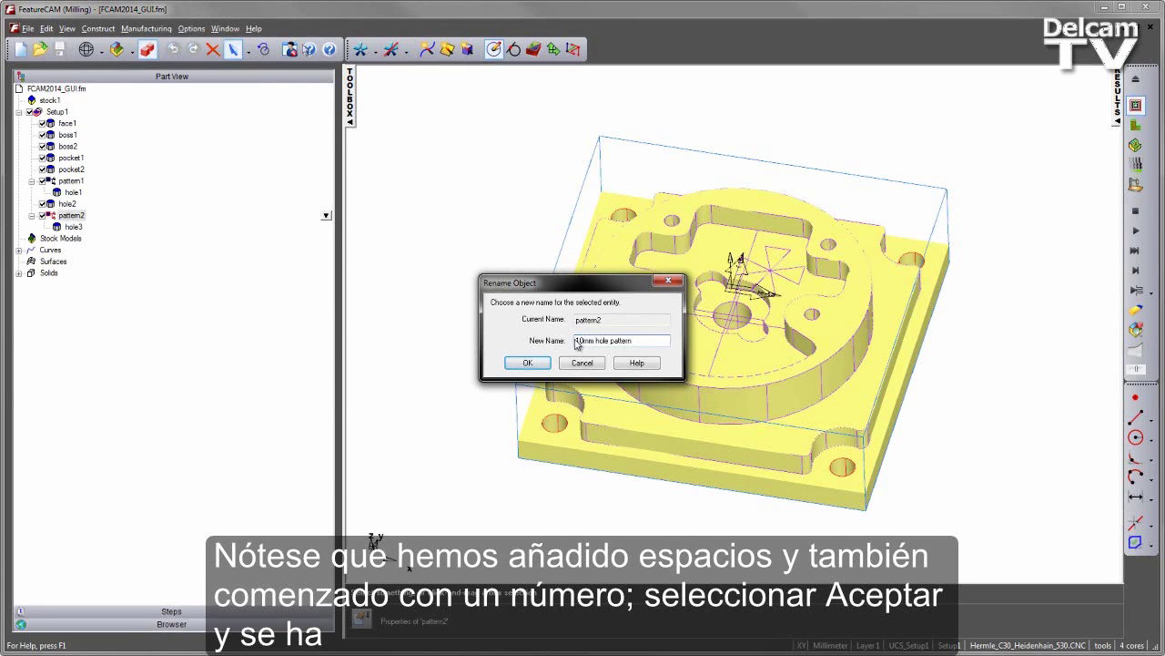
left_click(527, 364)
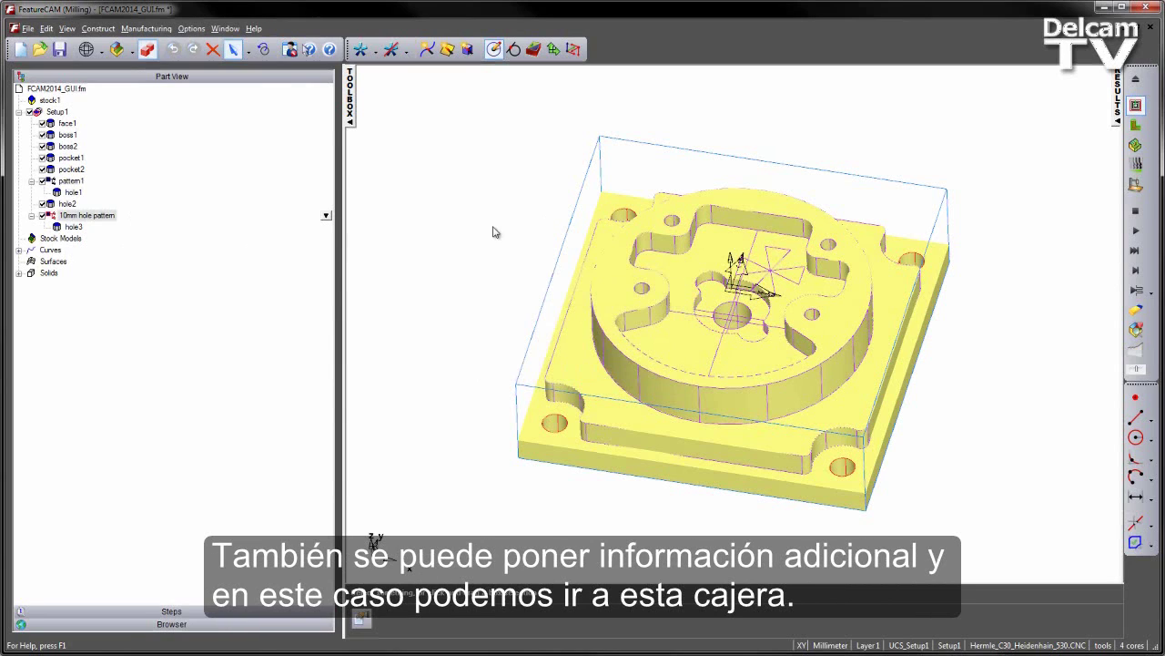
left_click(73, 159)
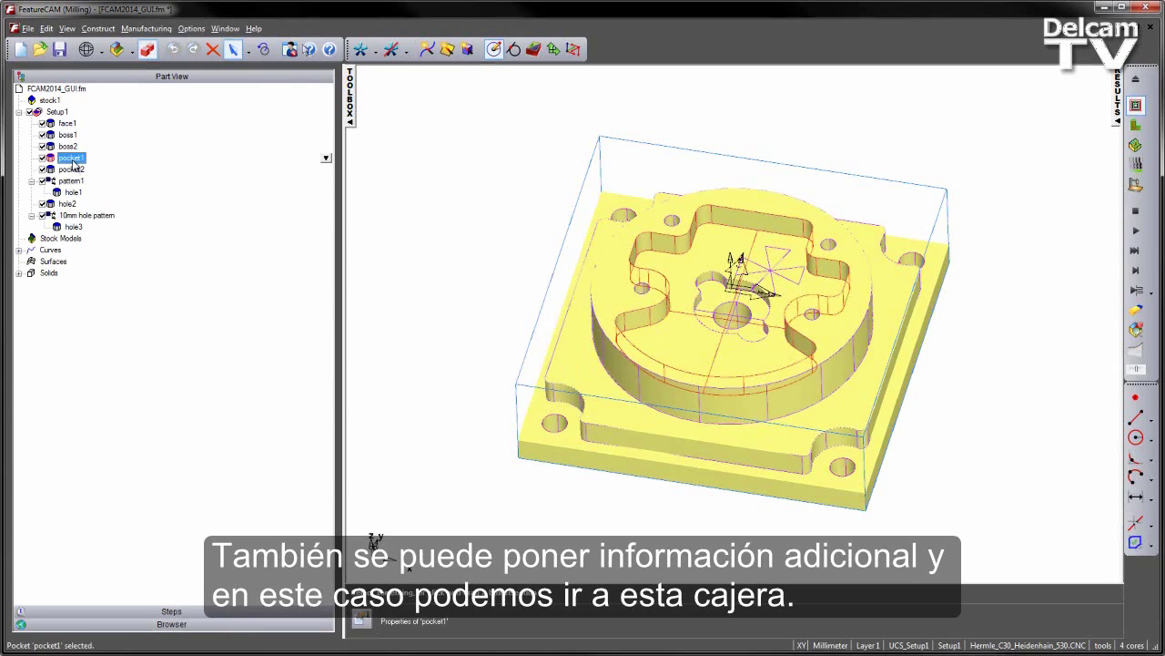
double_click(73, 160)
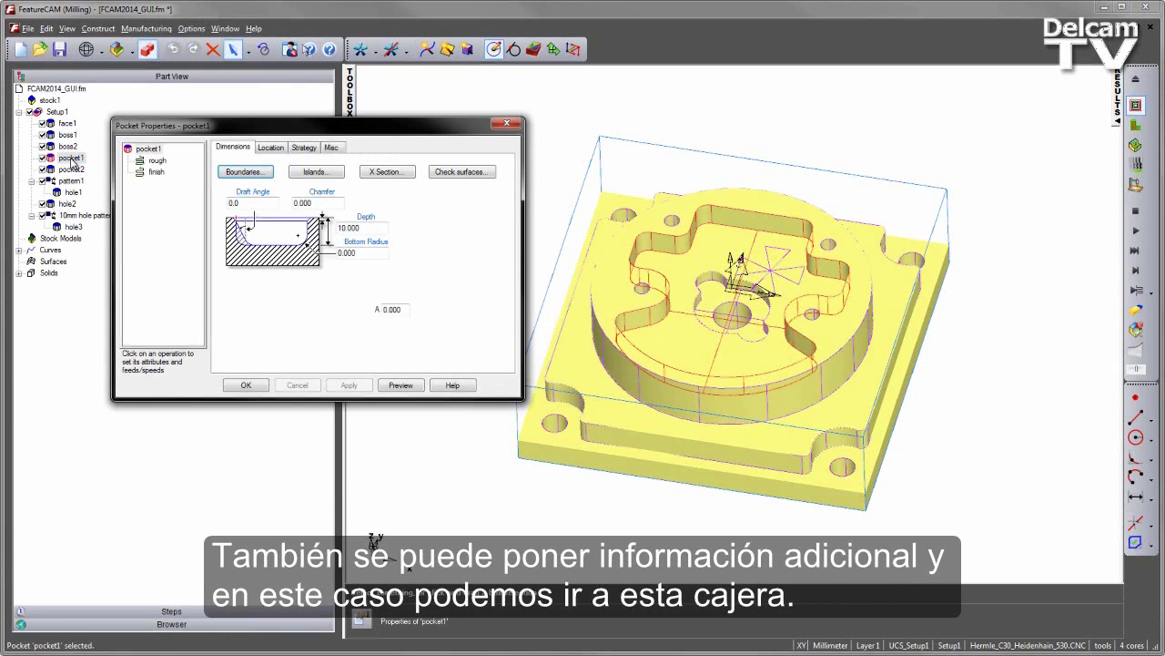
left_click(157, 160)
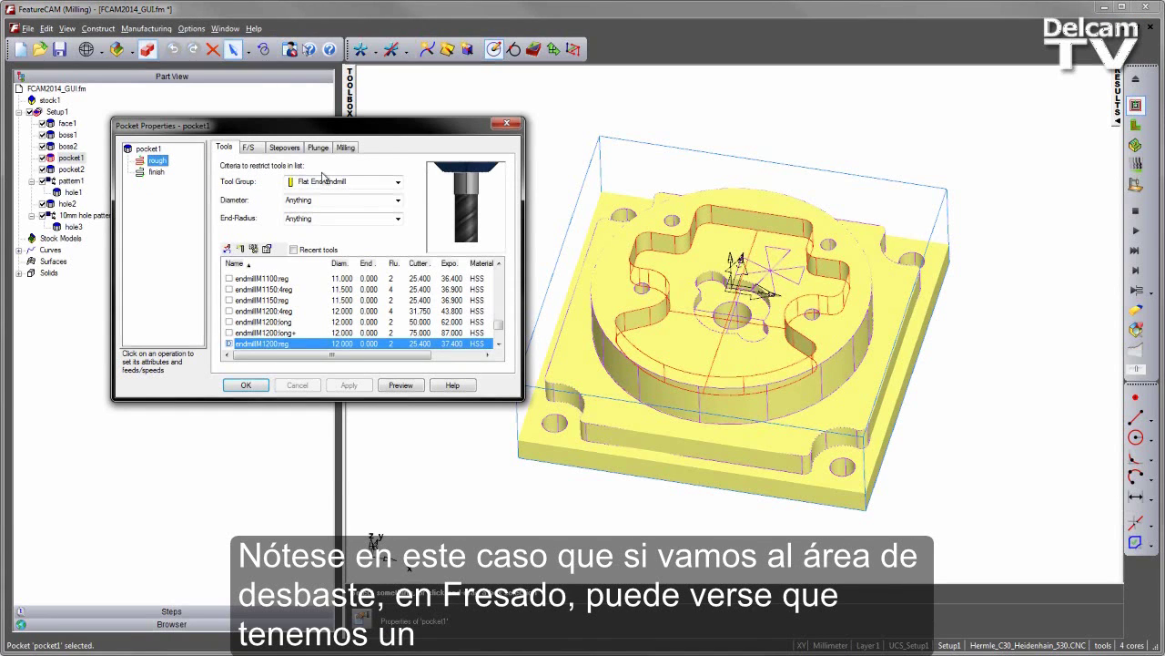
left_click(346, 146)
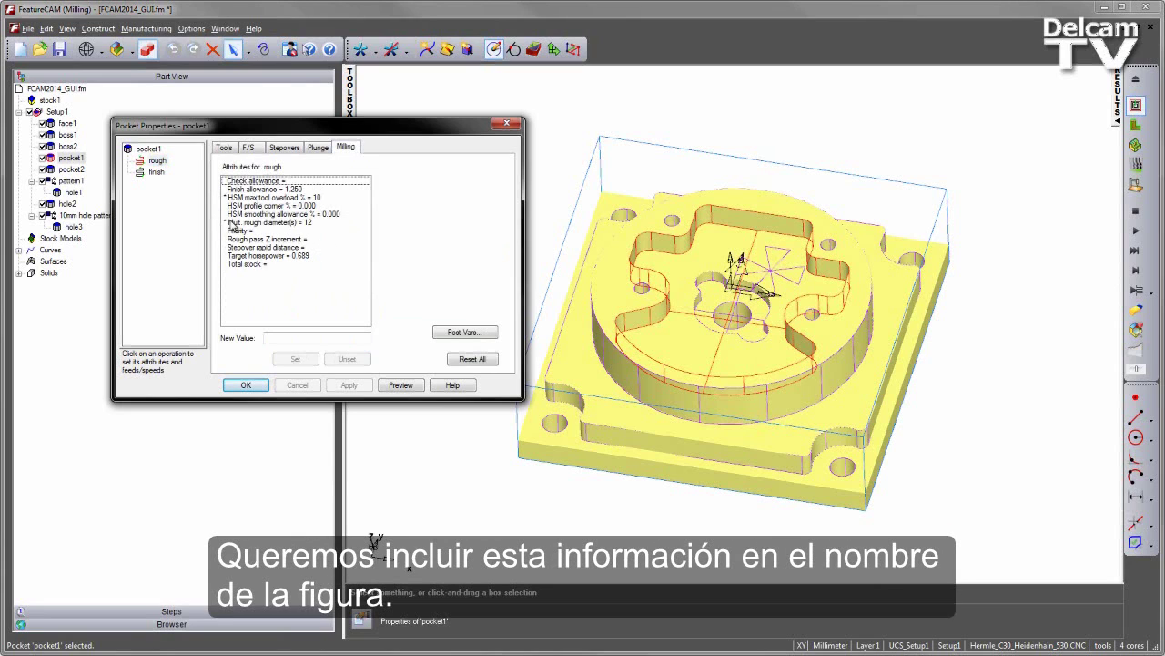
left_click(238, 384)
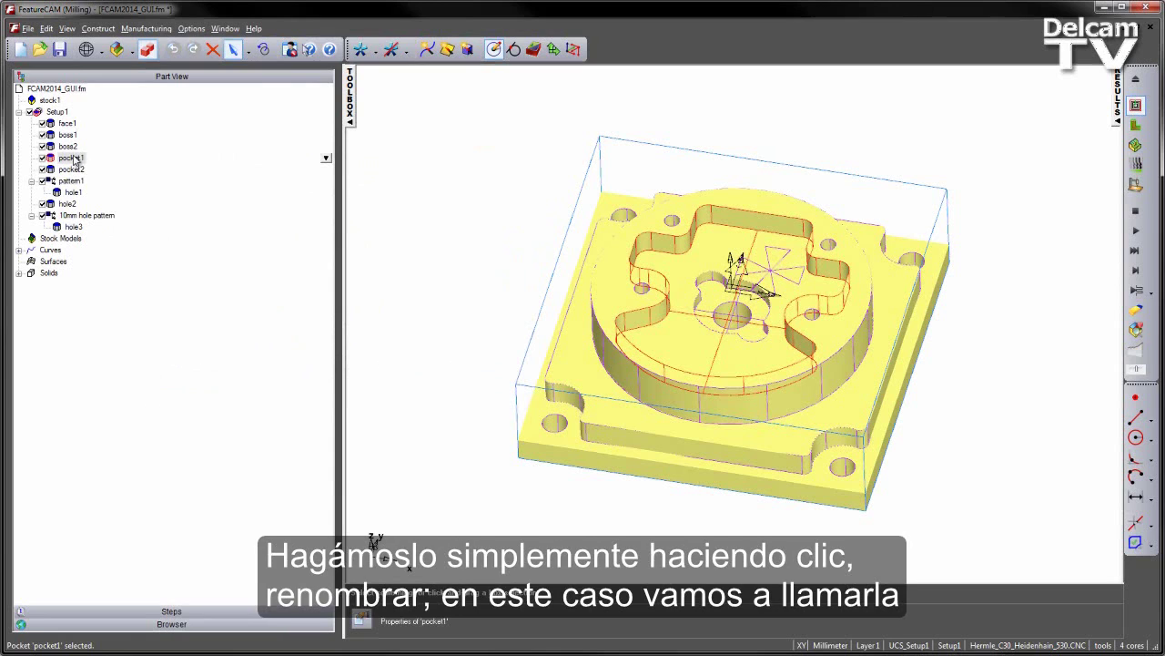
Step: Rename pocket1 to 'pocket1 - 10% overload' by appending the overload note
right_click(75, 159)
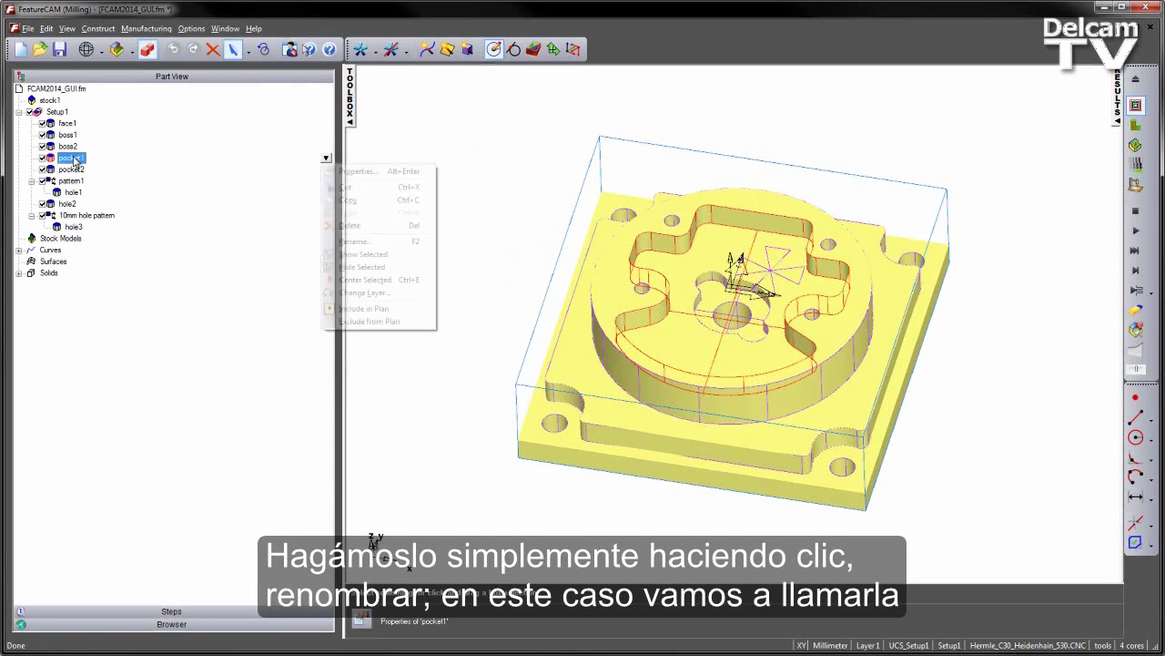
left_click(382, 243)
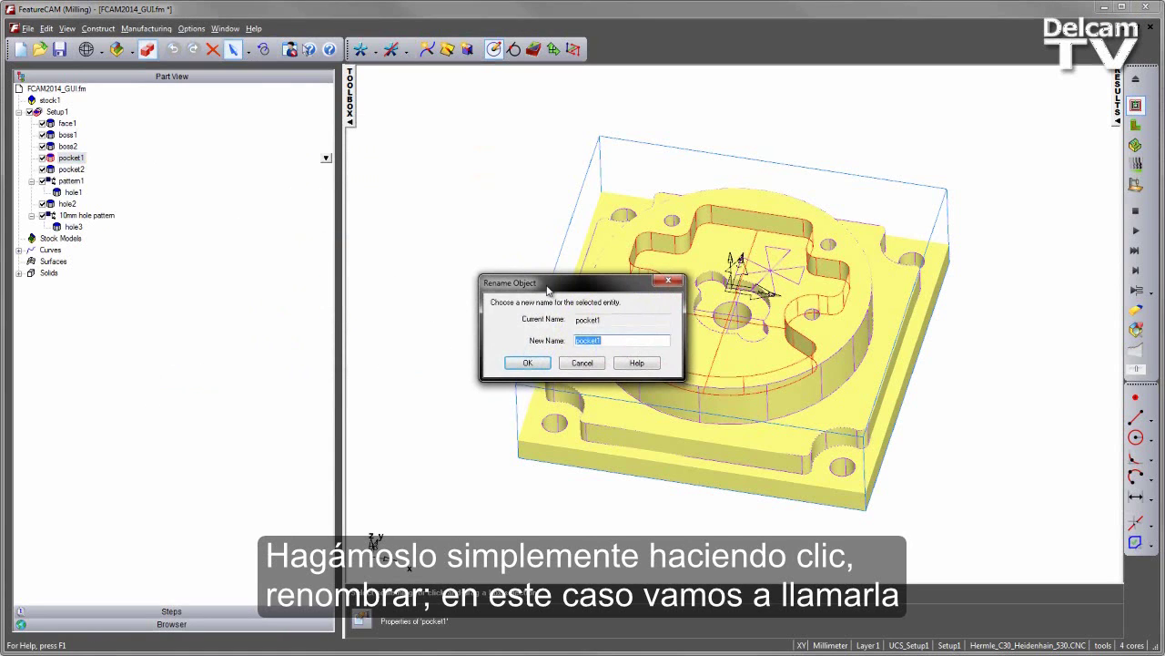
left_click_drag(549, 290, 359, 206)
left_click(427, 258)
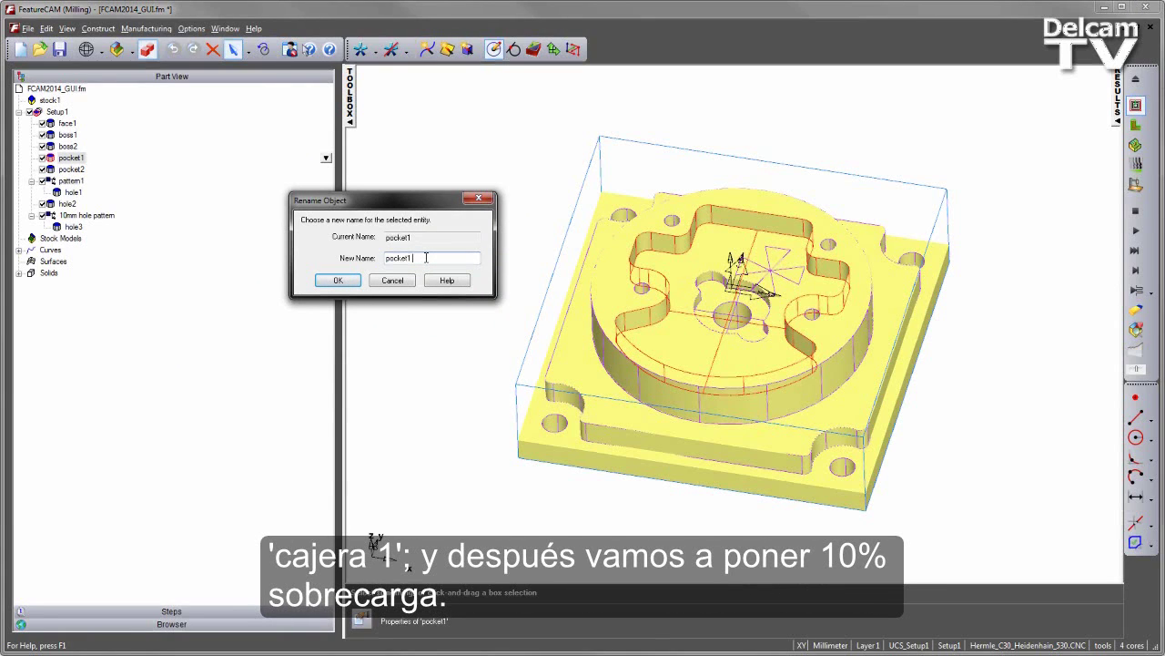
type("- 10% overload")
left_click(336, 281)
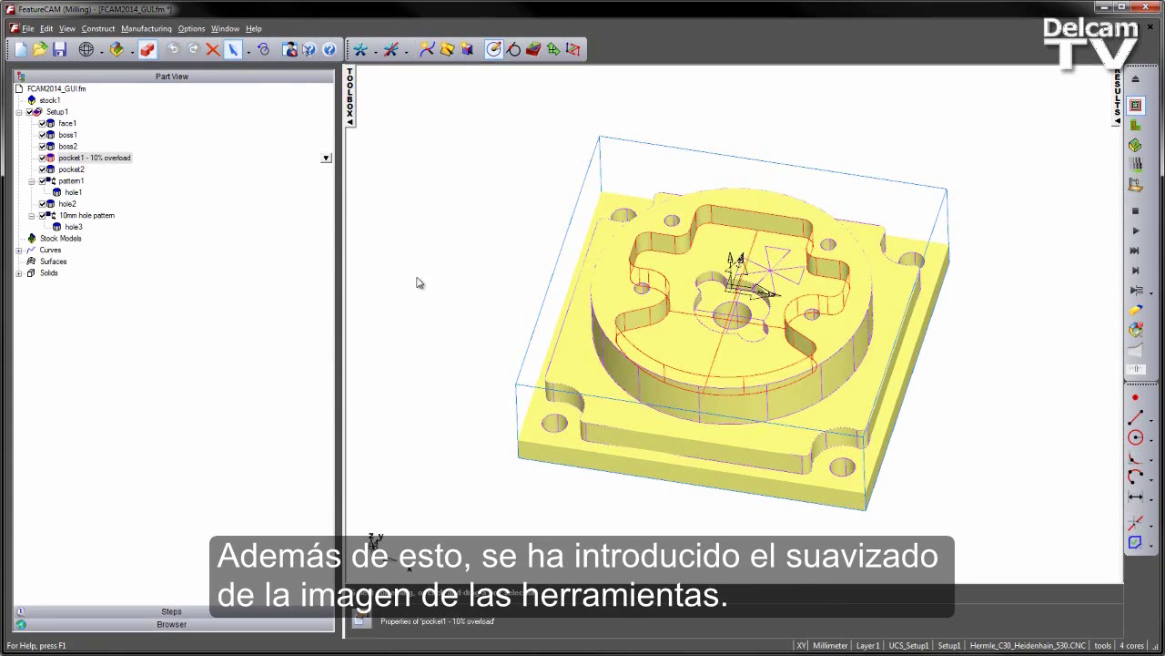
Step: Review the pocket's rough end mill, the 12 mm endmillM1200:reg, then close both dialogs unchanged
double_click(122, 160)
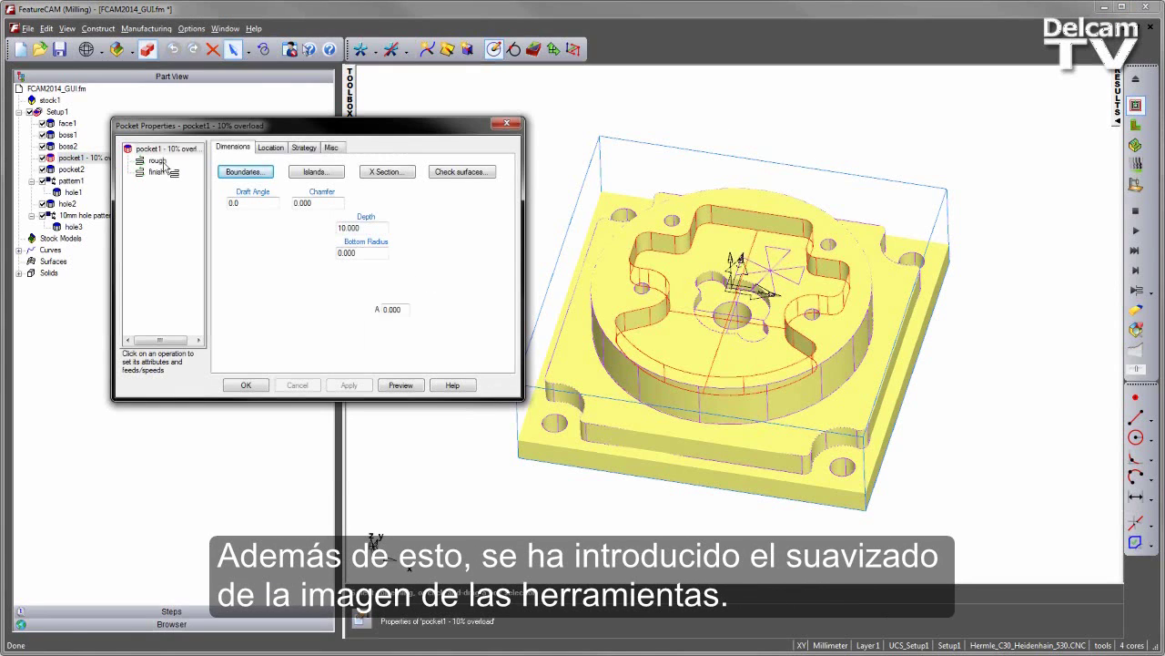
left_click(159, 161)
left_click(273, 343)
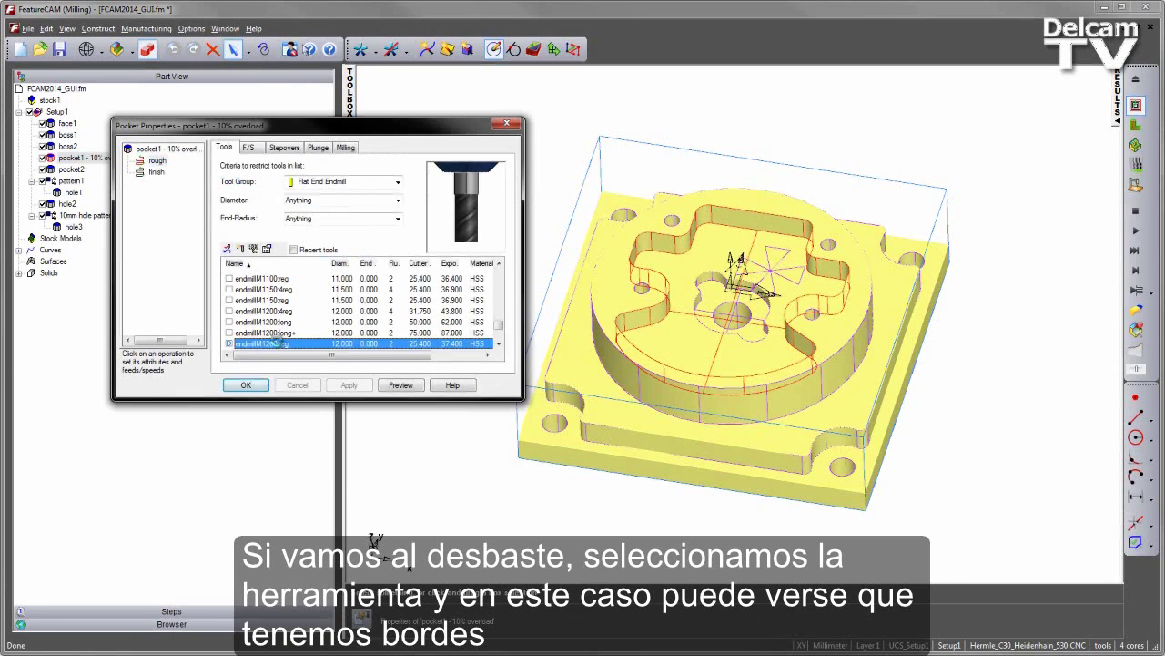
double_click(273, 343)
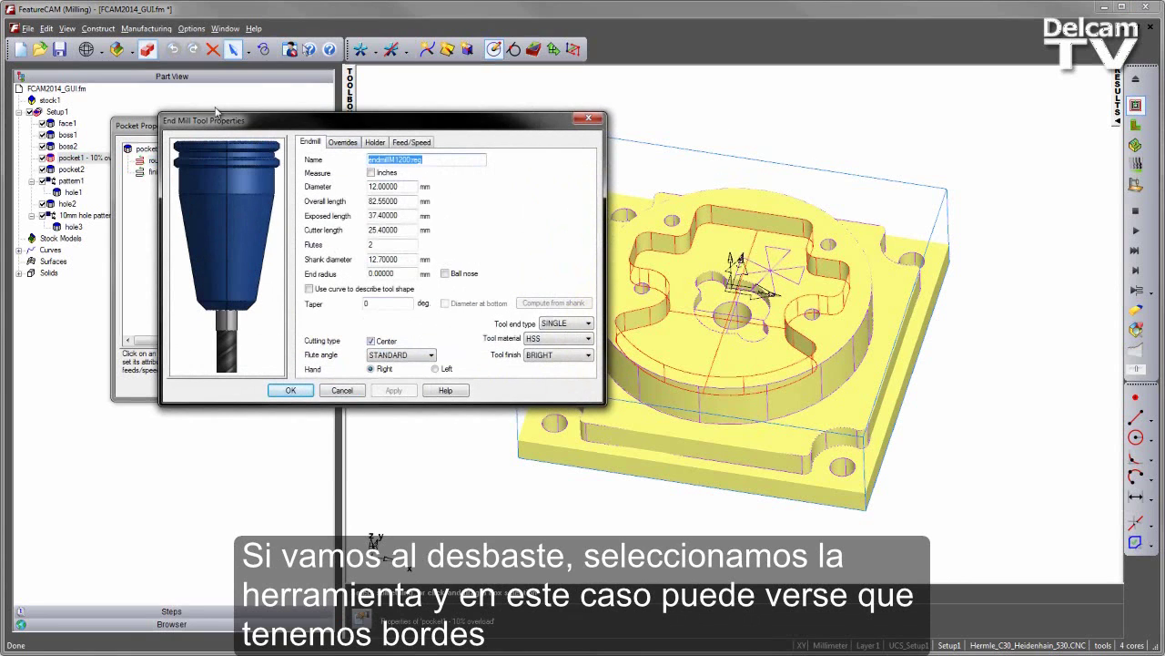
mouse_move(175, 143)
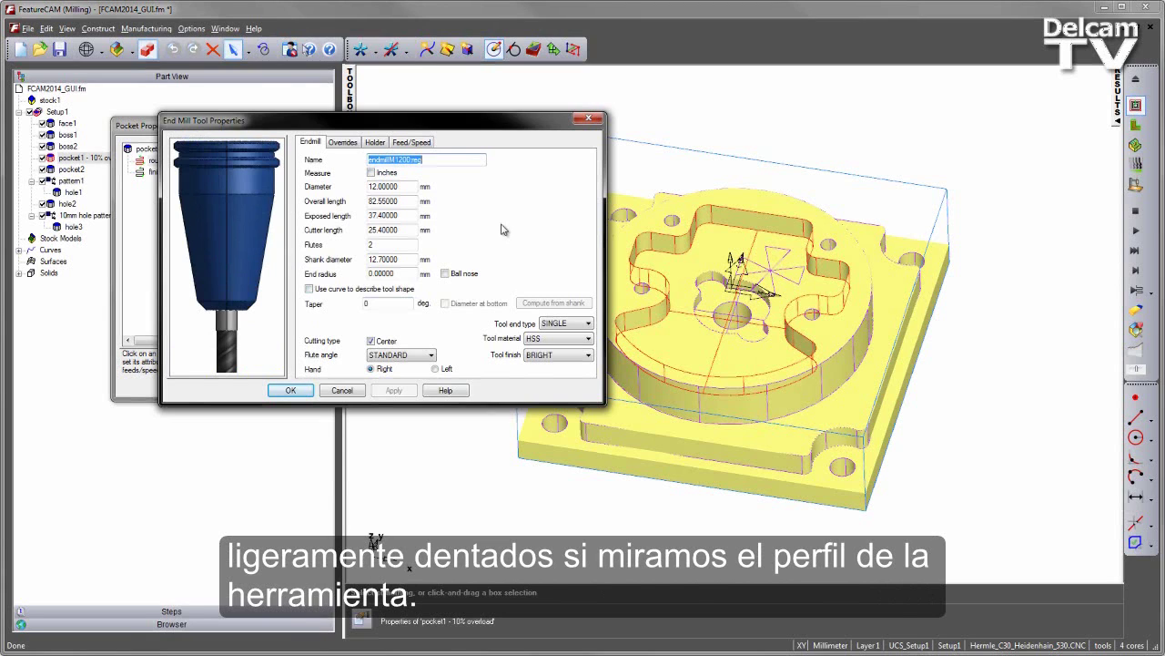
left_click(342, 390)
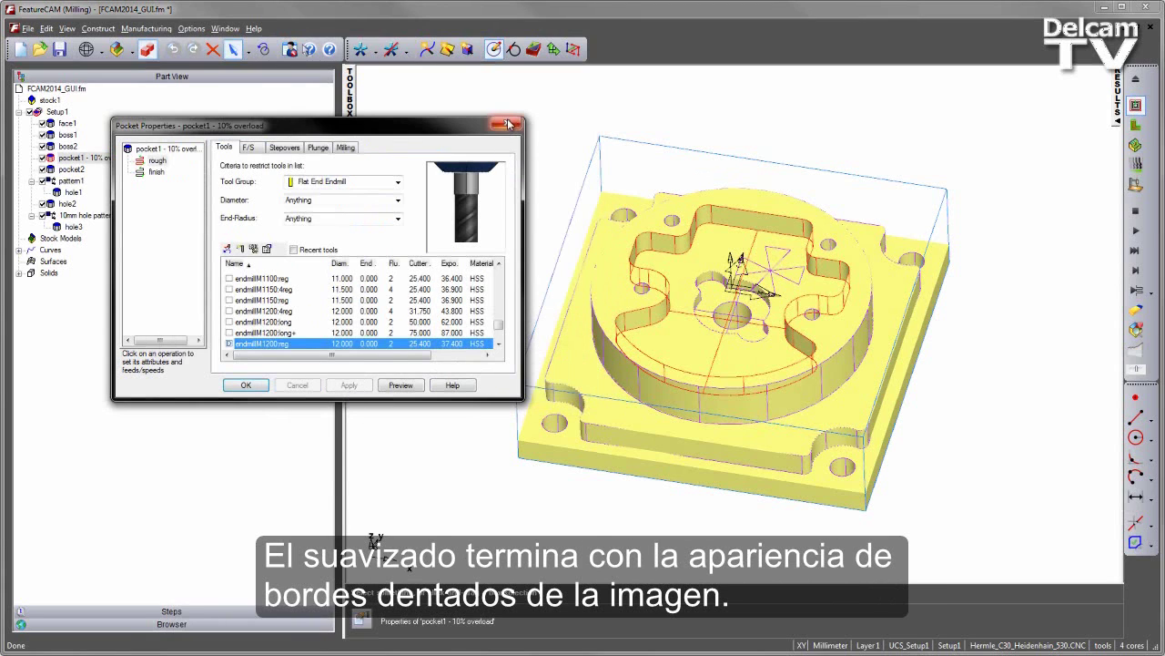
left_click(508, 124)
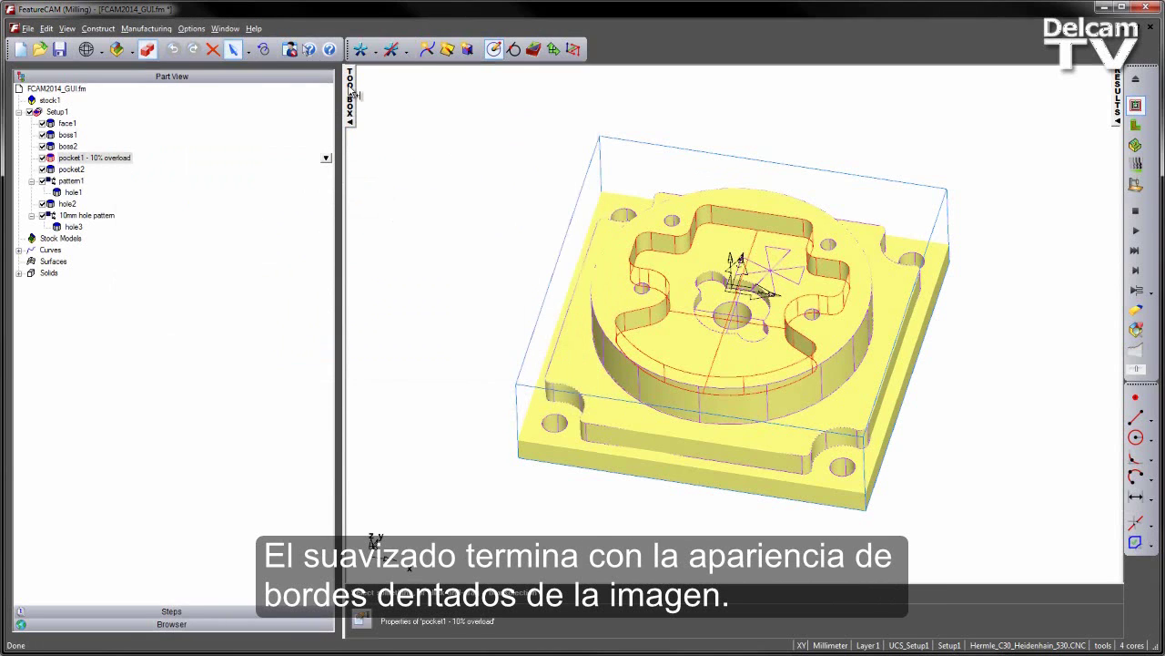
Step: Enable Anti-alias tool window in the Surface Shading options, accepting the new-windows-only warning
left_click(188, 29)
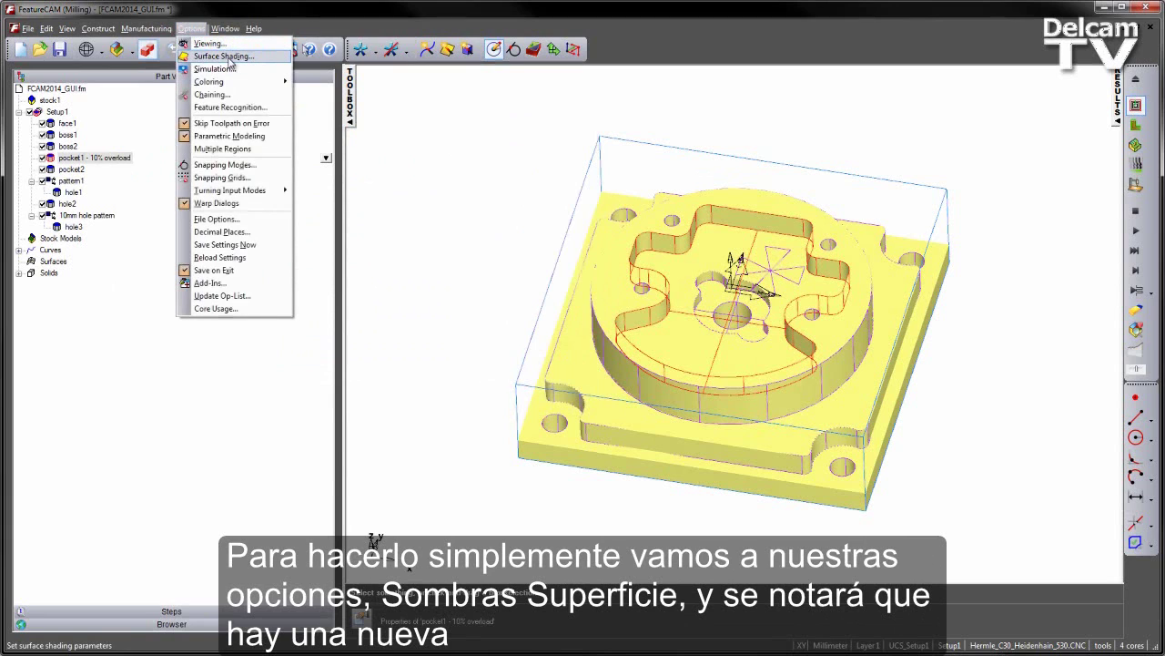
left_click(231, 57)
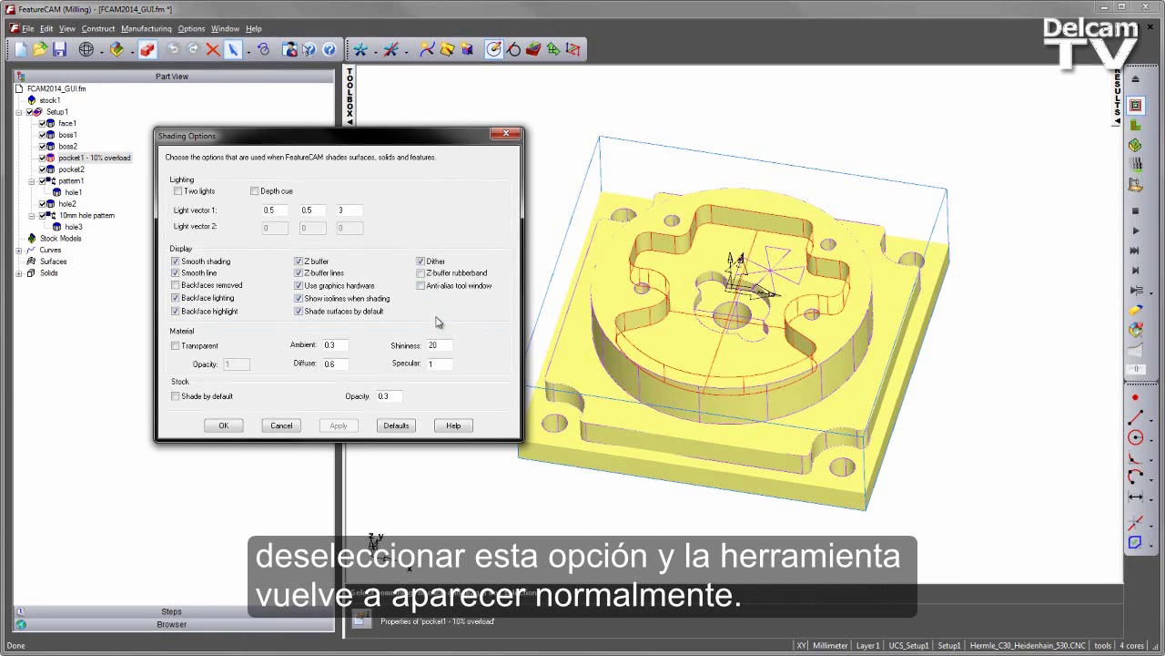
left_click(421, 286)
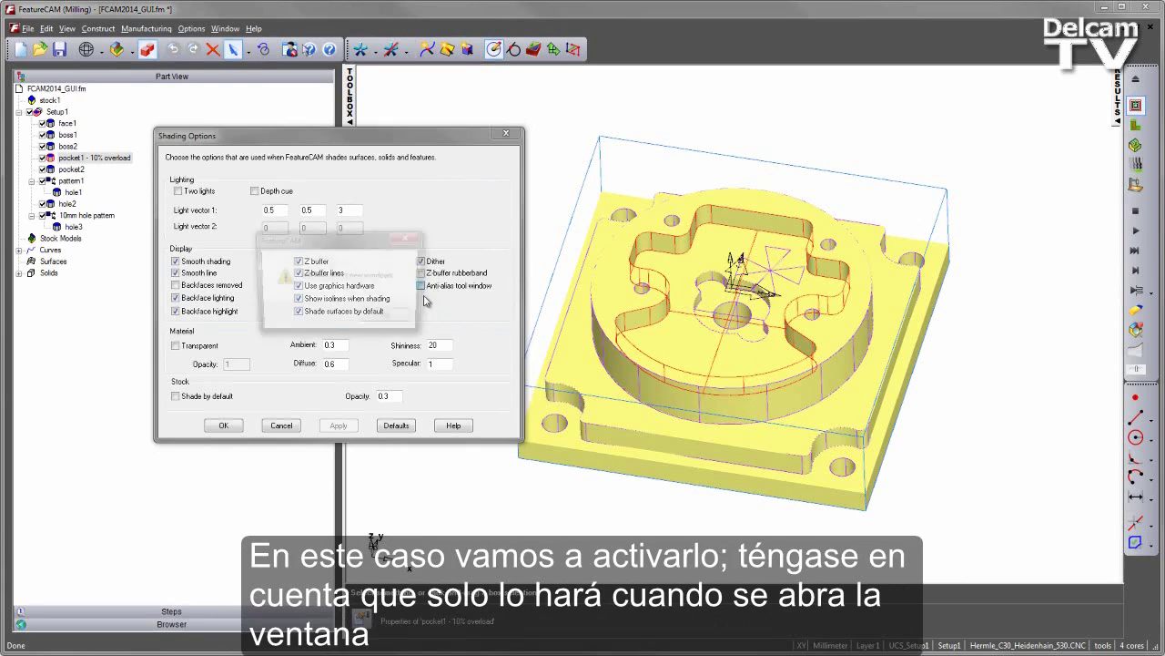
left_click(390, 320)
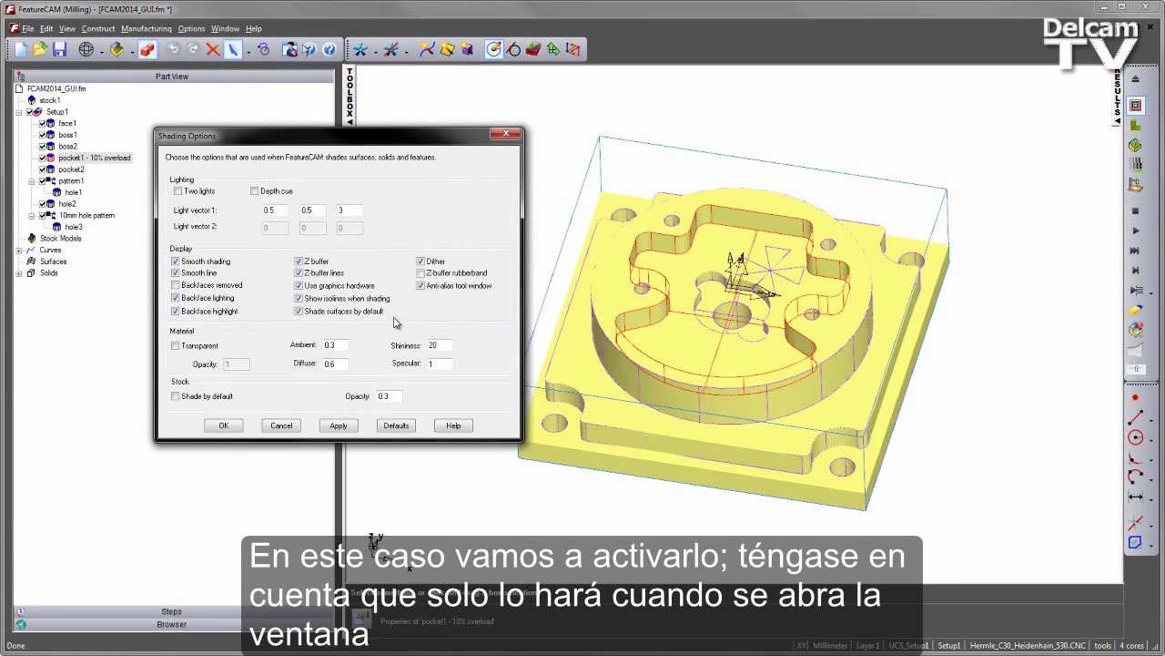
left_click(224, 425)
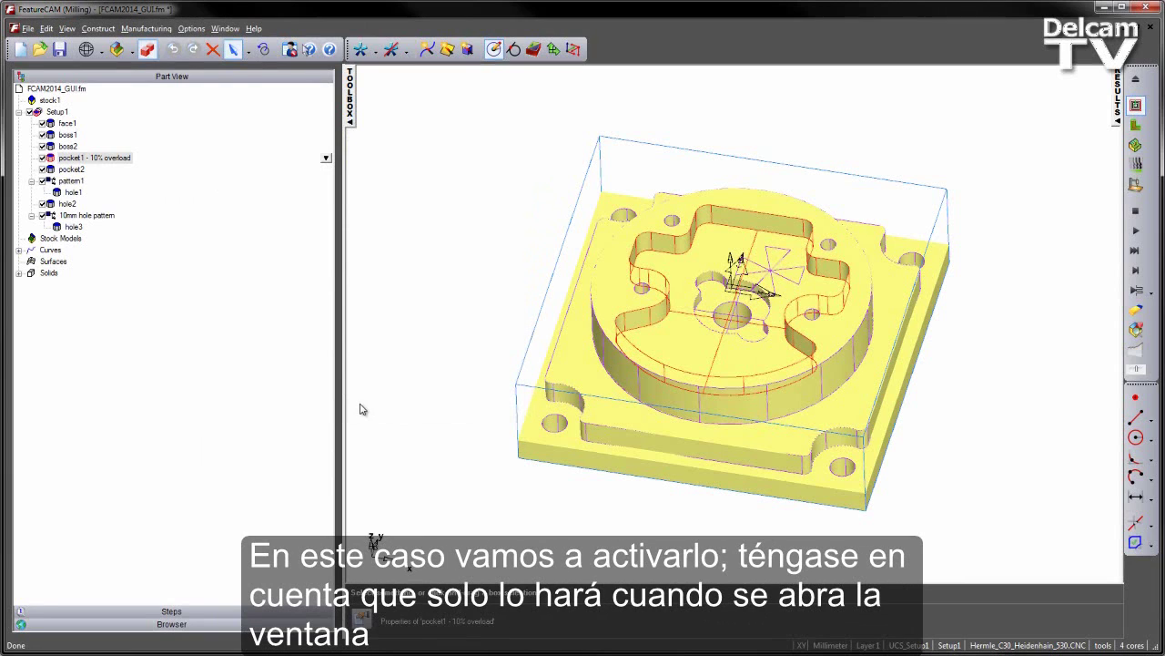
double_click(89, 160)
left_click(159, 164)
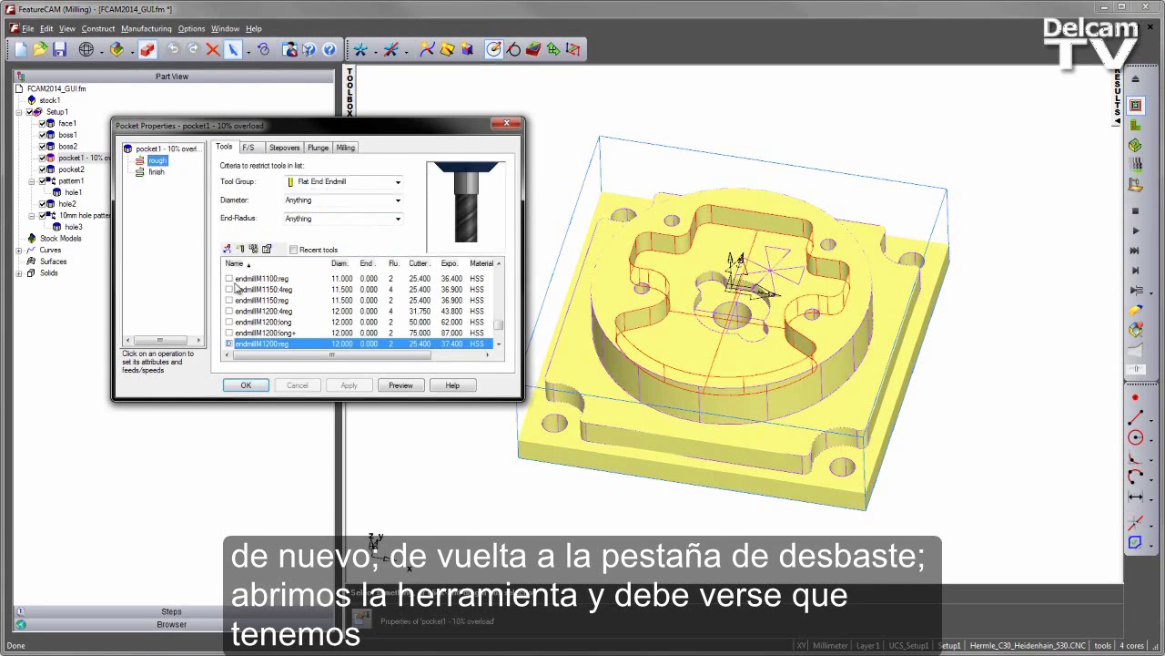
double_click(256, 347)
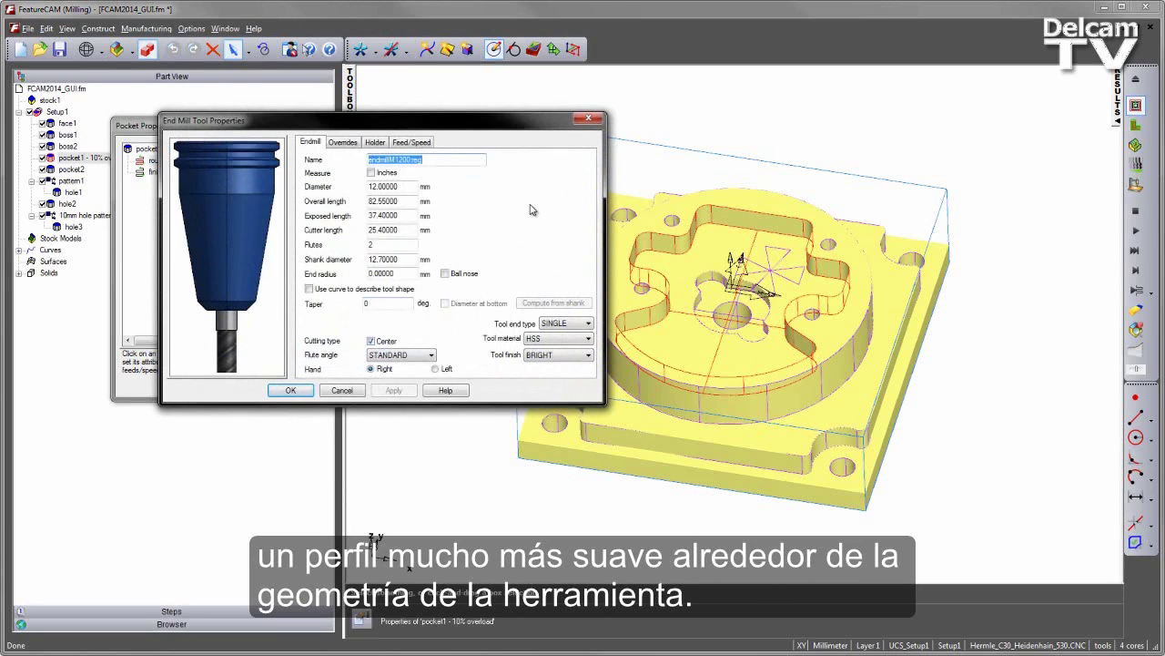
left_click(353, 391)
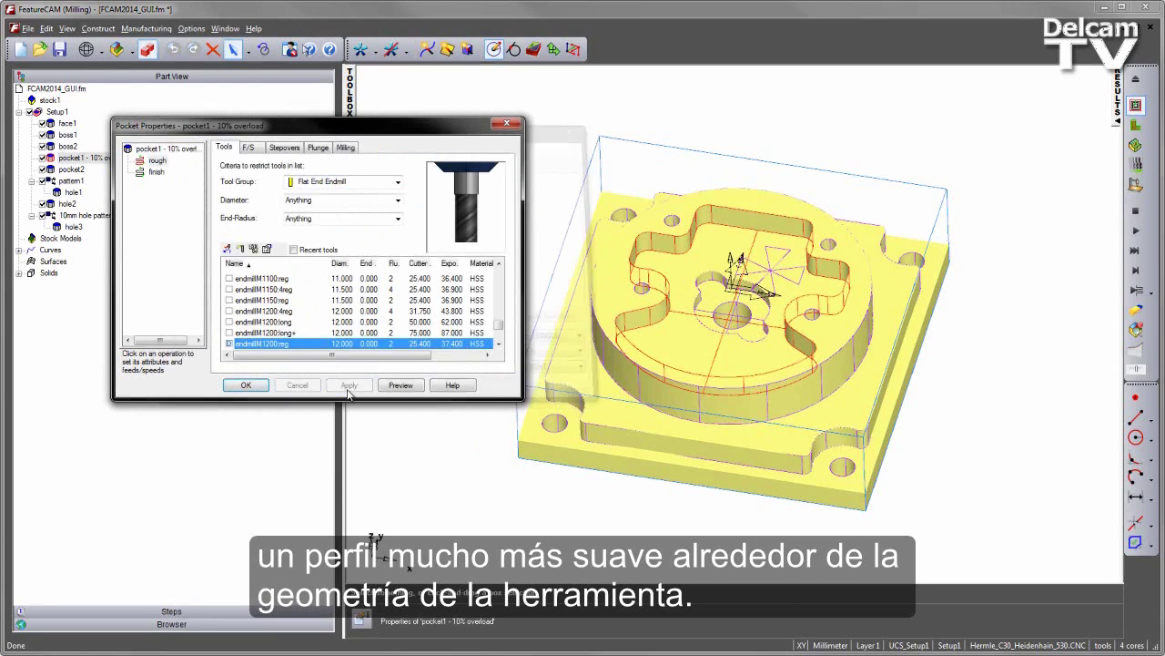
left_click(506, 123)
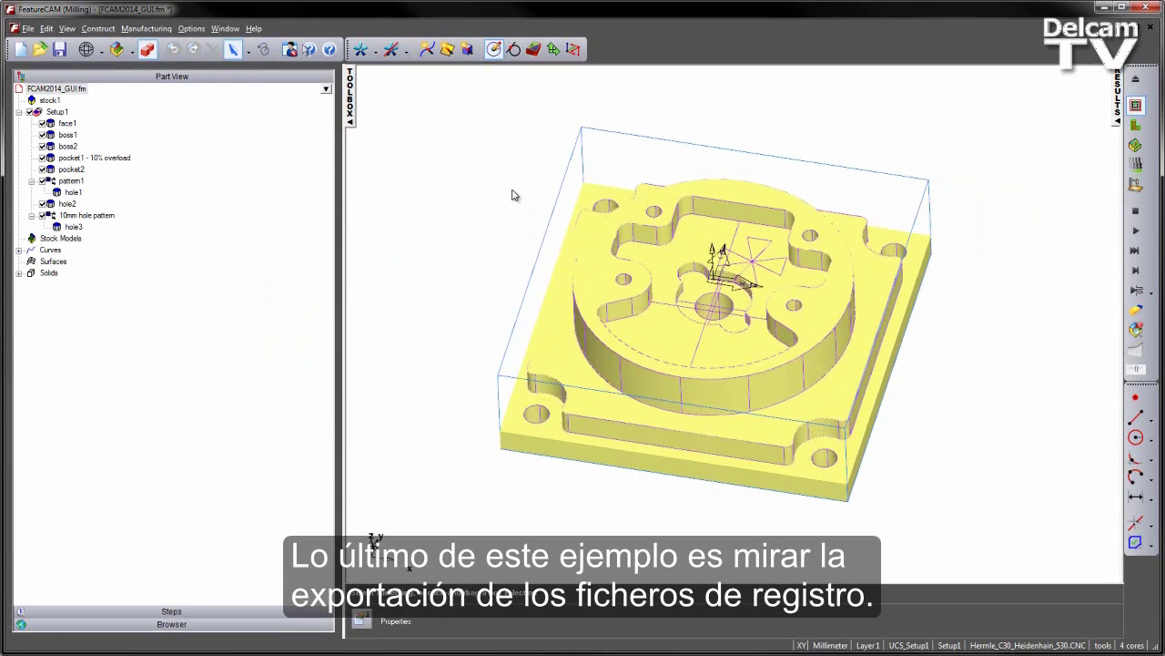
Step: Bring up Send Part Files from the File menu, with all six file types checked
left_click(30, 29)
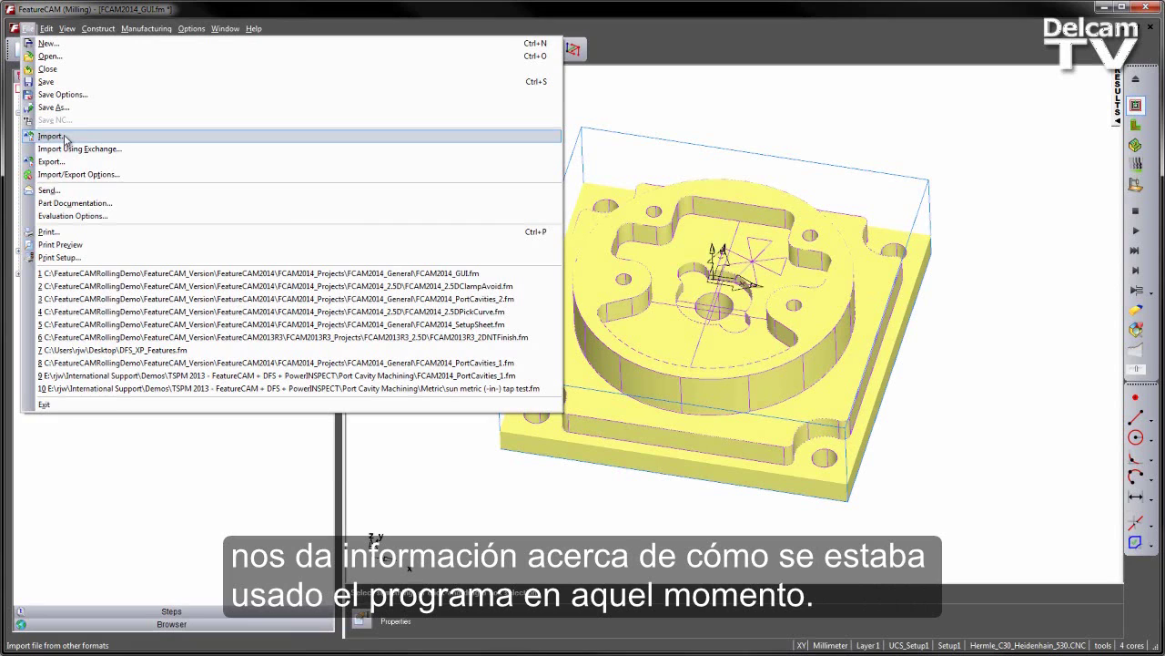
left_click(71, 195)
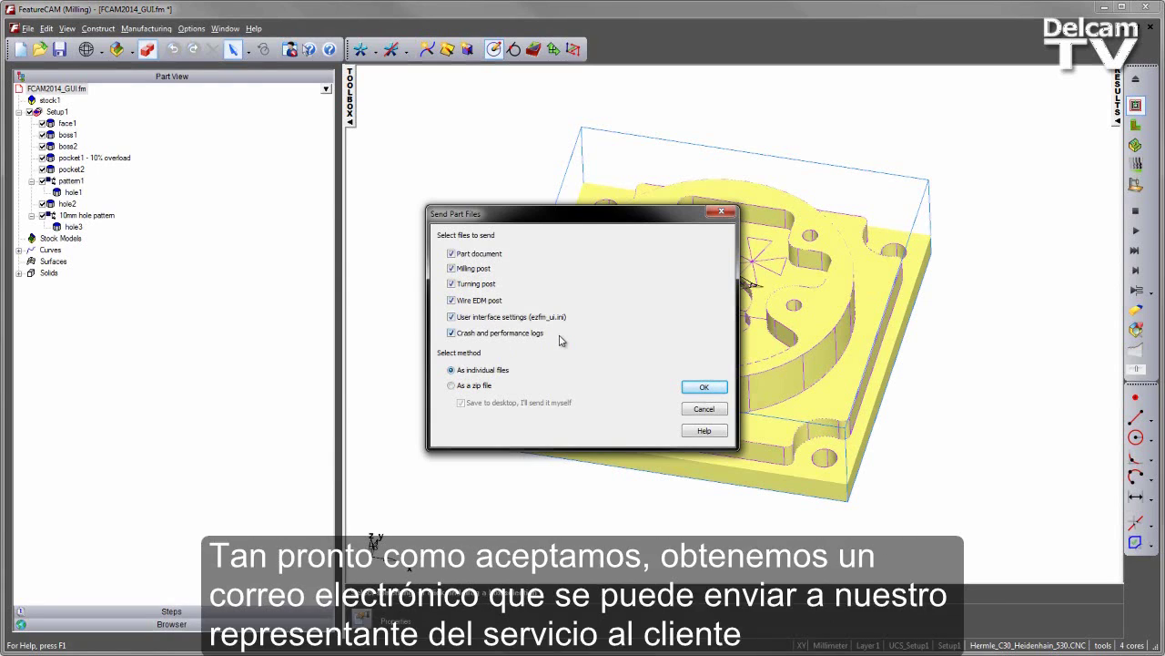
Step: Accept Send Part Files to generate an e-mail with the part files attached
left_click(702, 389)
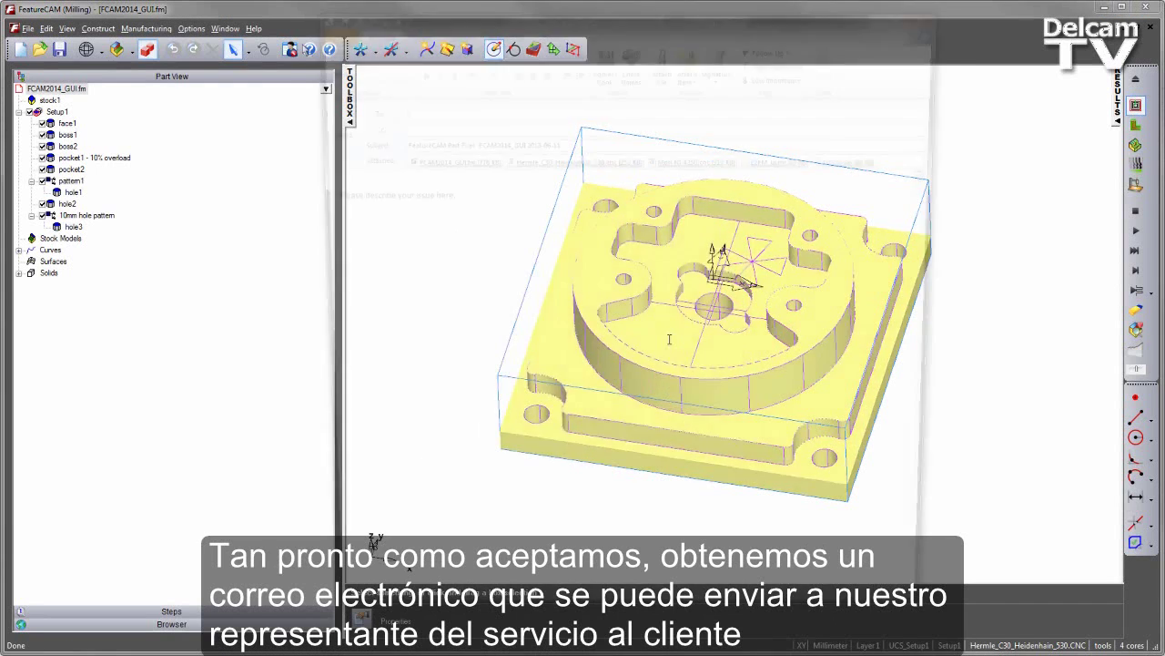